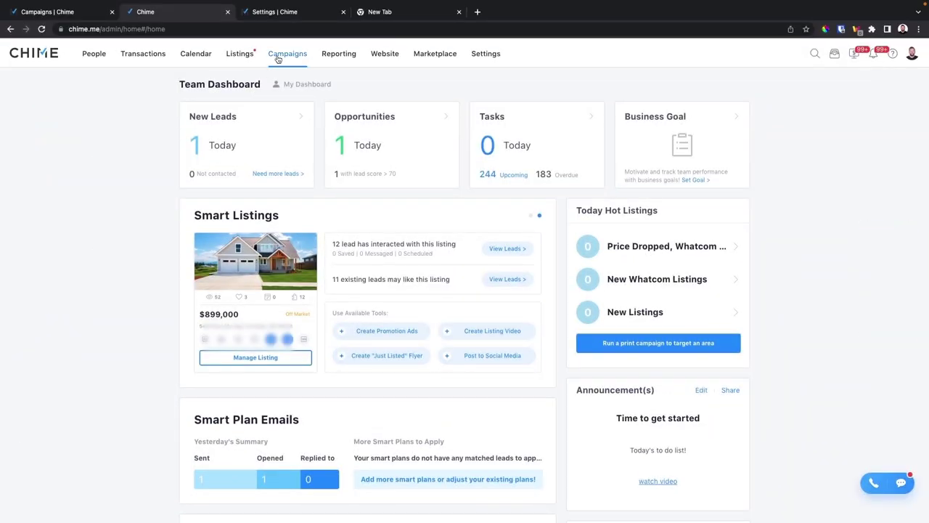
In Social Studio, draft a Listing post for the $475,000 listing and bring up Add Images/Video.
click(278, 56)
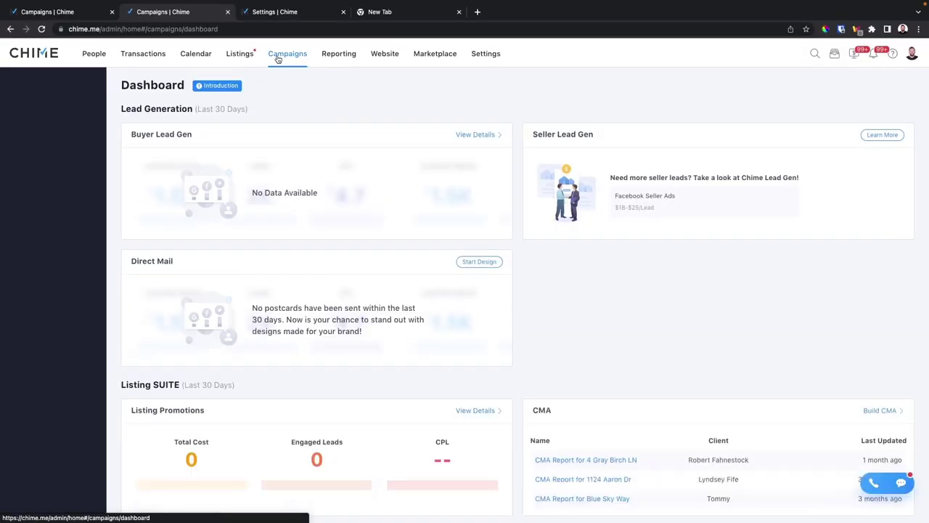
click(55, 433)
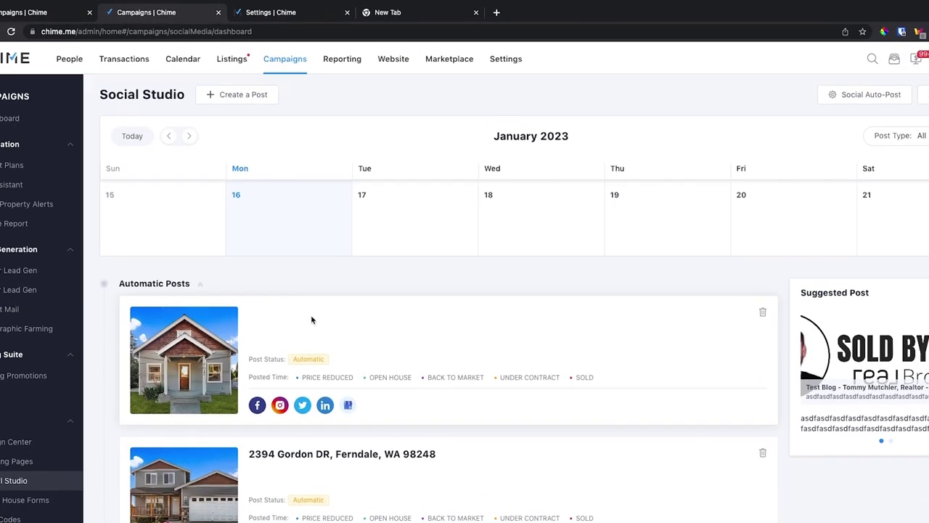
click(239, 93)
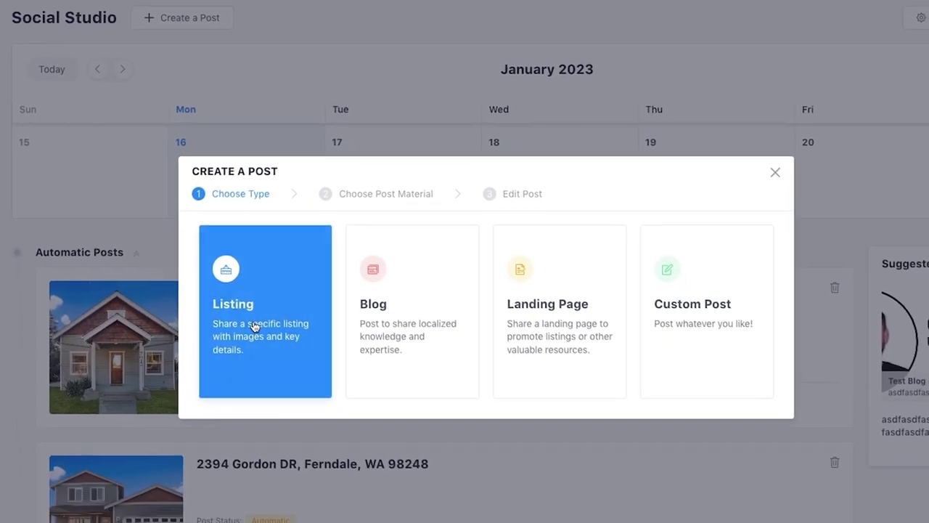
click(254, 327)
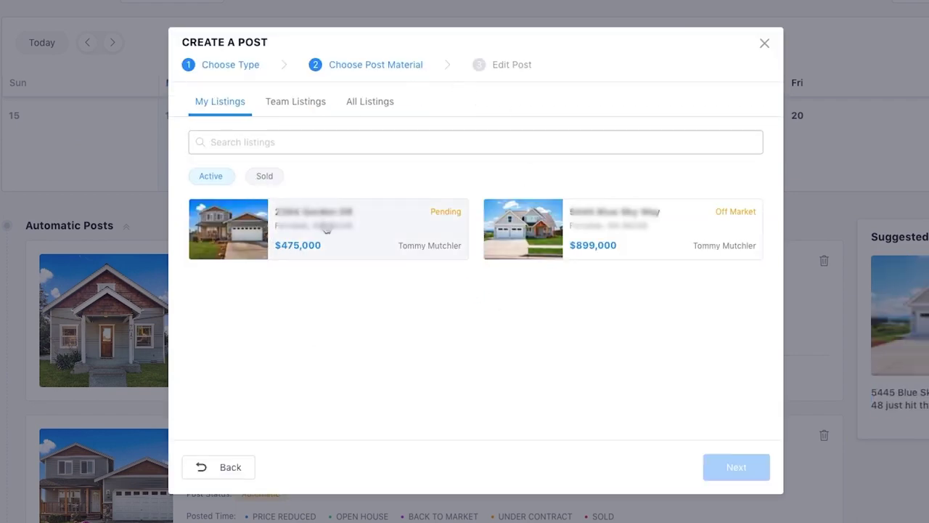
click(326, 229)
scroll(336, 359, down, 4)
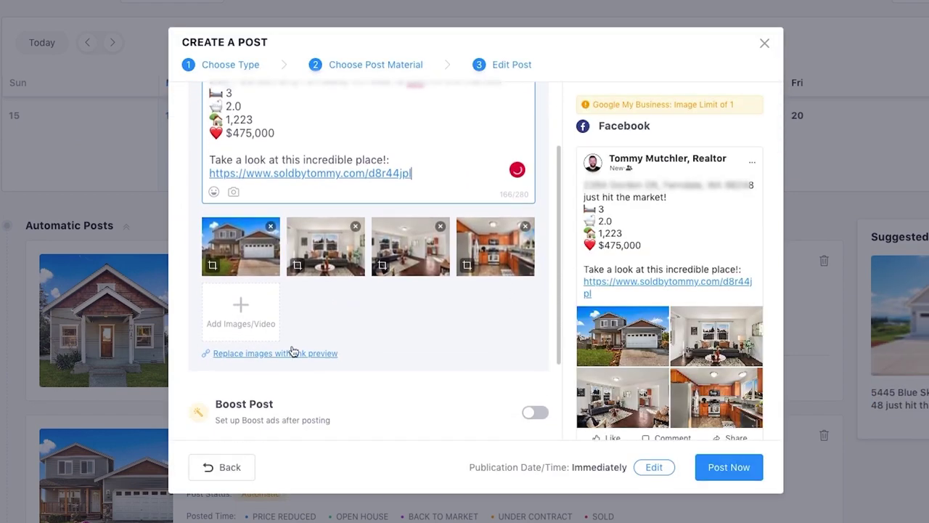
click(218, 326)
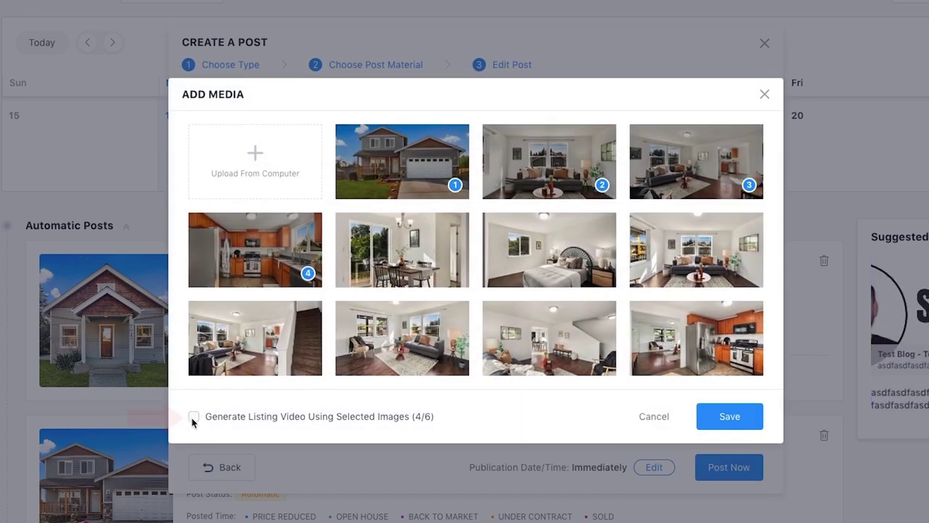
Turn on Generate Listing Video, add the dining-room and bedroom photos for 6/6, and create it.
click(193, 418)
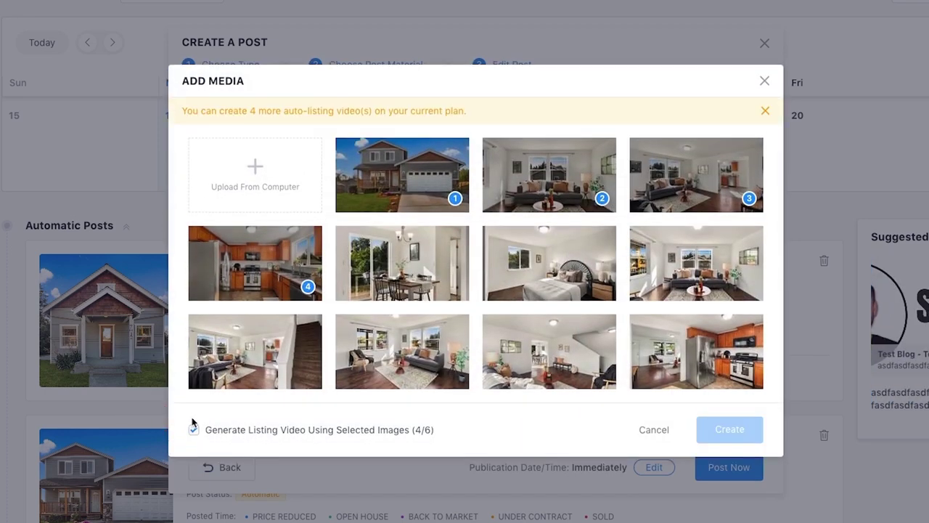
click(401, 272)
click(572, 275)
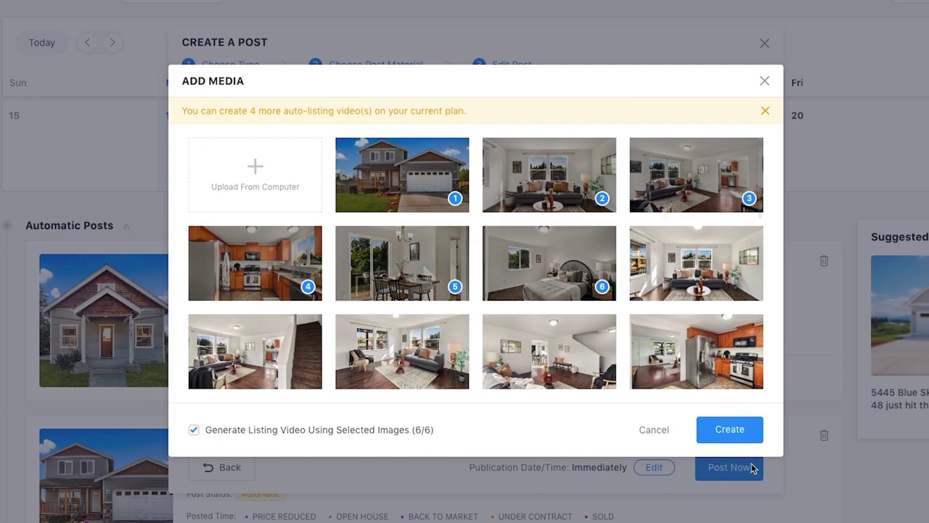
click(730, 429)
Play the listing video through the exterior, living room and closing card, then edit Publication Date/Time.
click(266, 267)
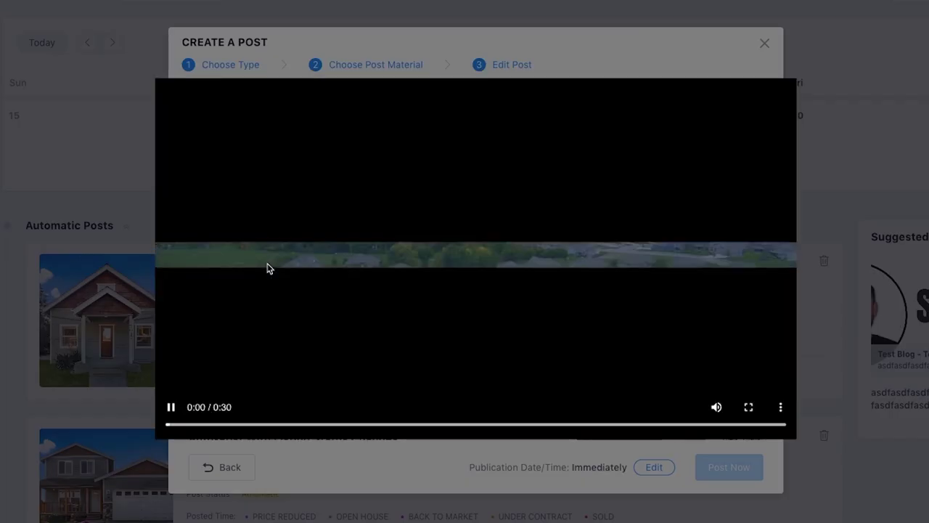
click(280, 424)
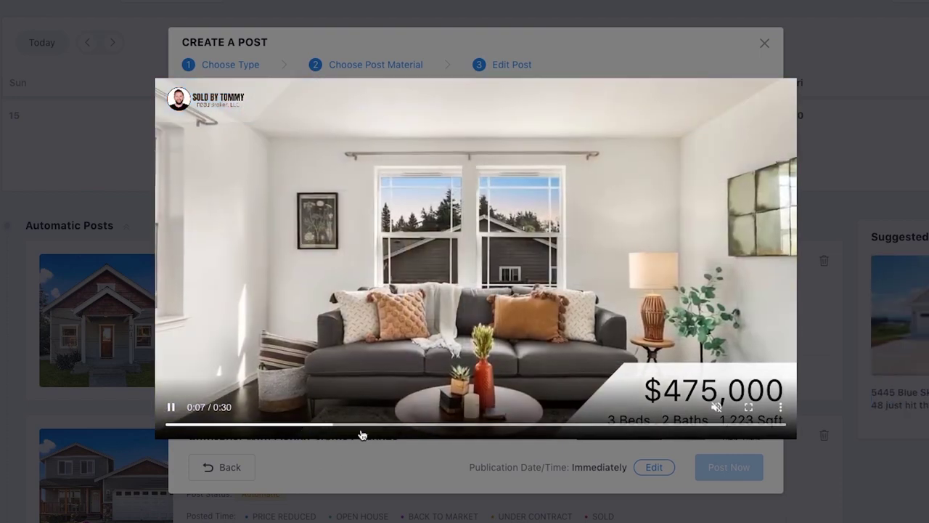
click(498, 424)
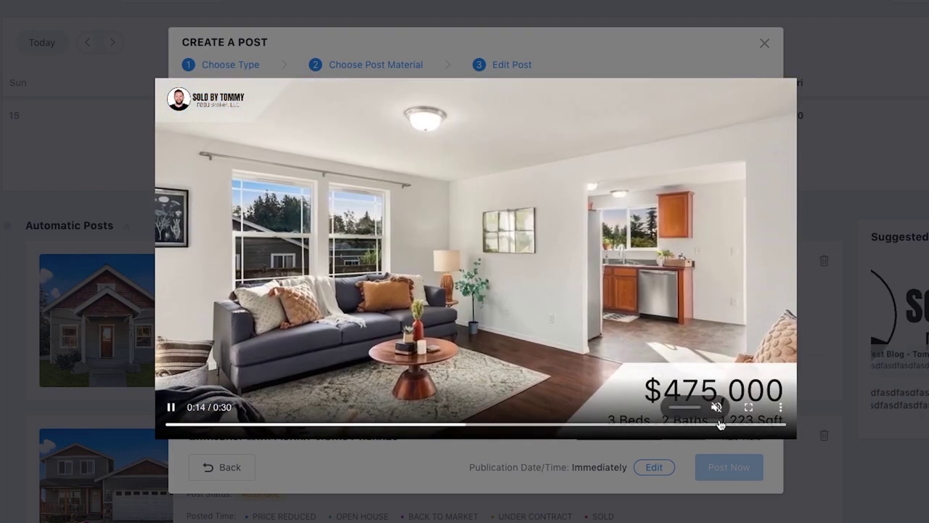
click(719, 426)
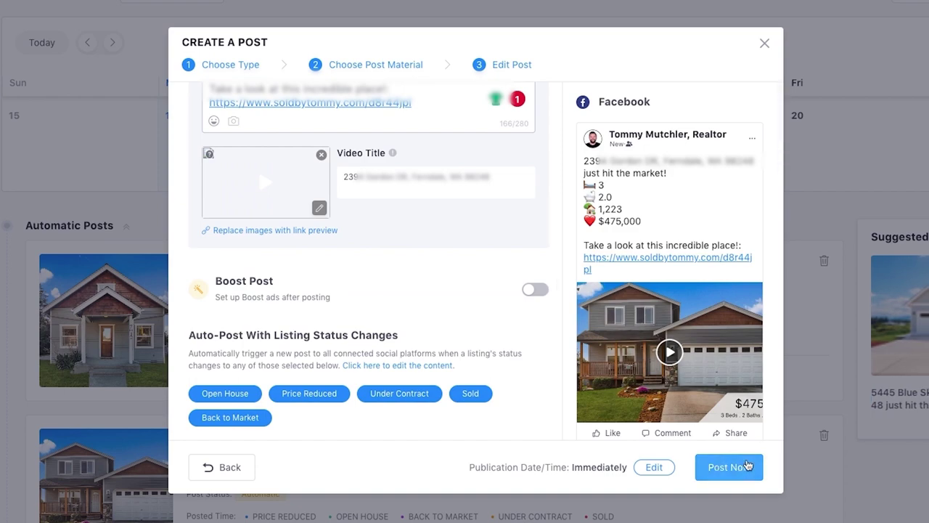
click(662, 472)
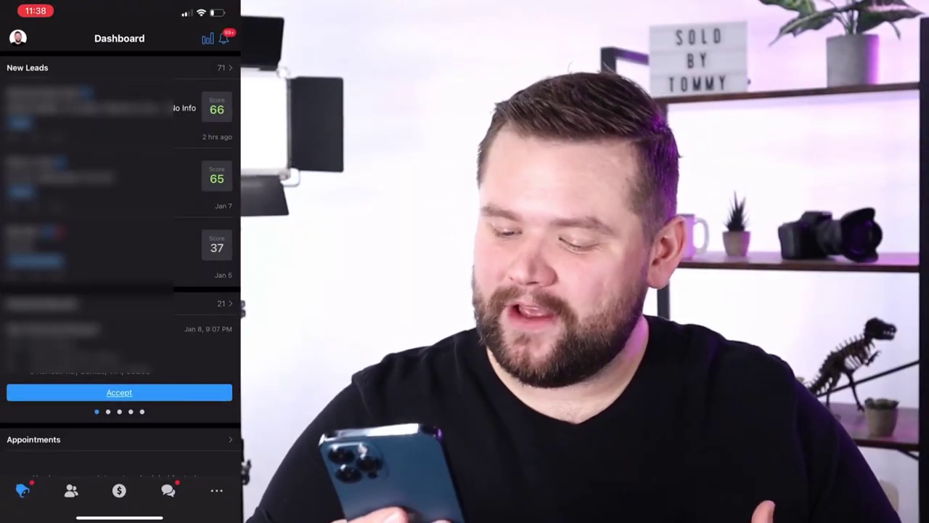
Open Door Knock, show the not-visited homes on the Map, and preview the New Door Knock form.
click(217, 491)
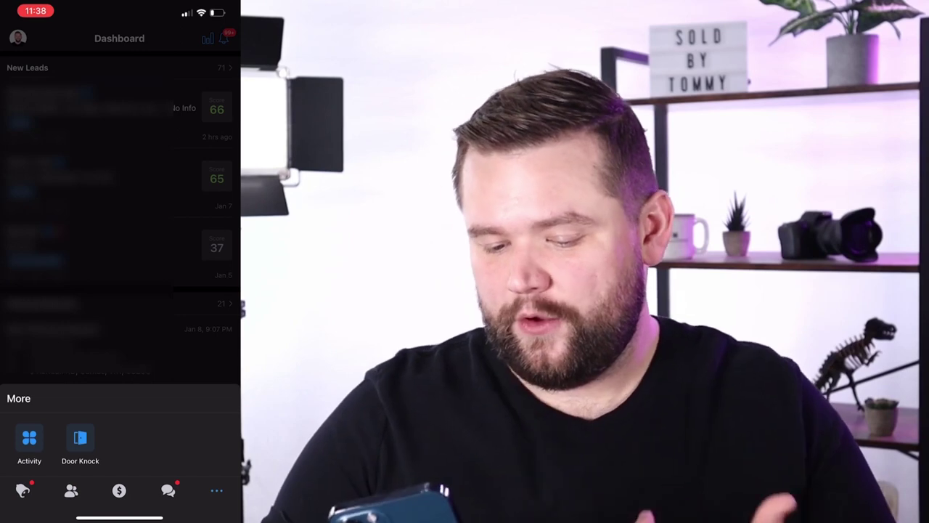
click(80, 439)
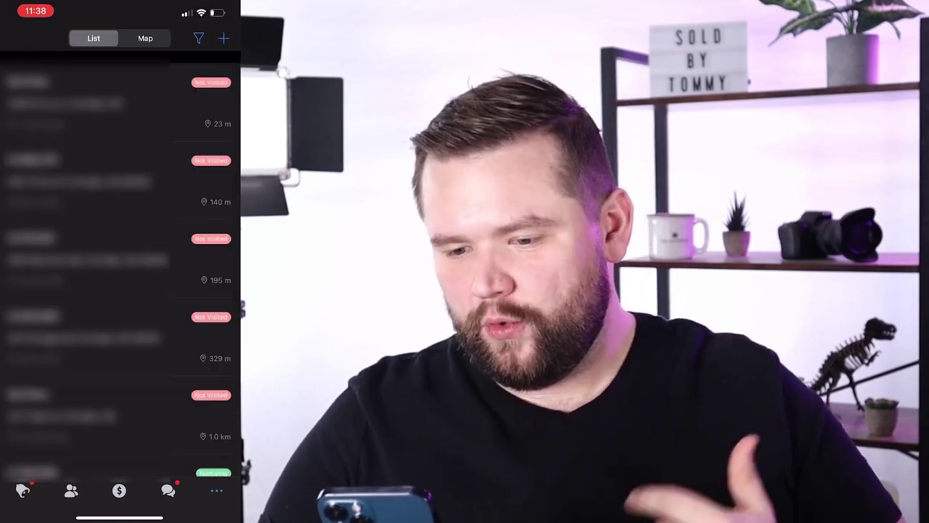
scroll(120, 269, down, 10)
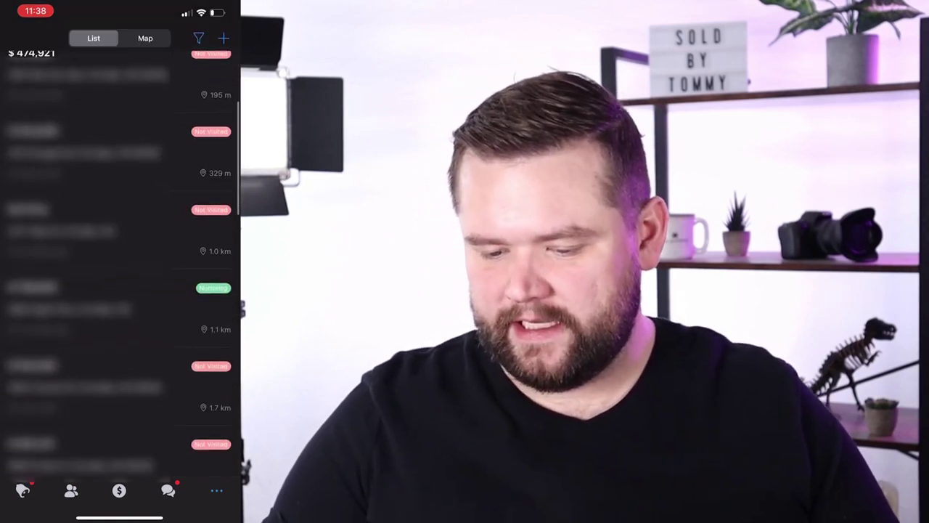
scroll(120, 269, up, 10)
click(145, 38)
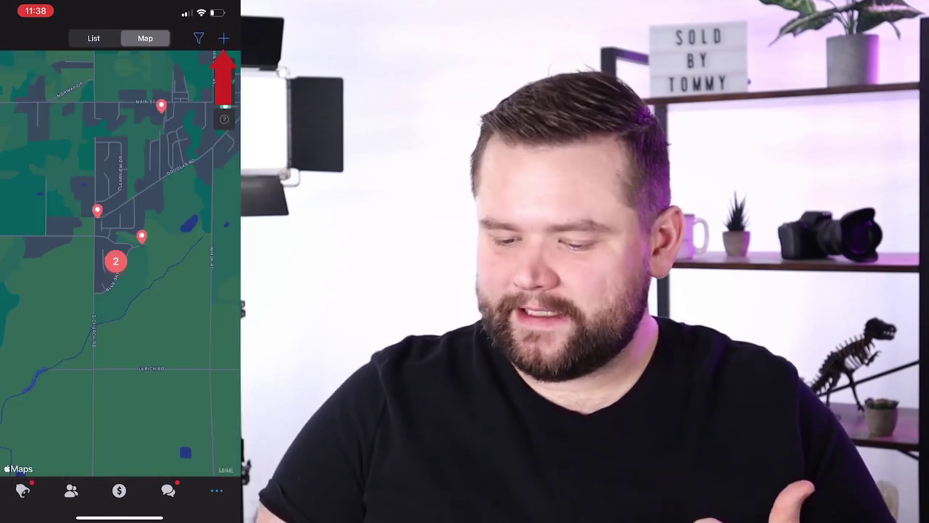
click(224, 38)
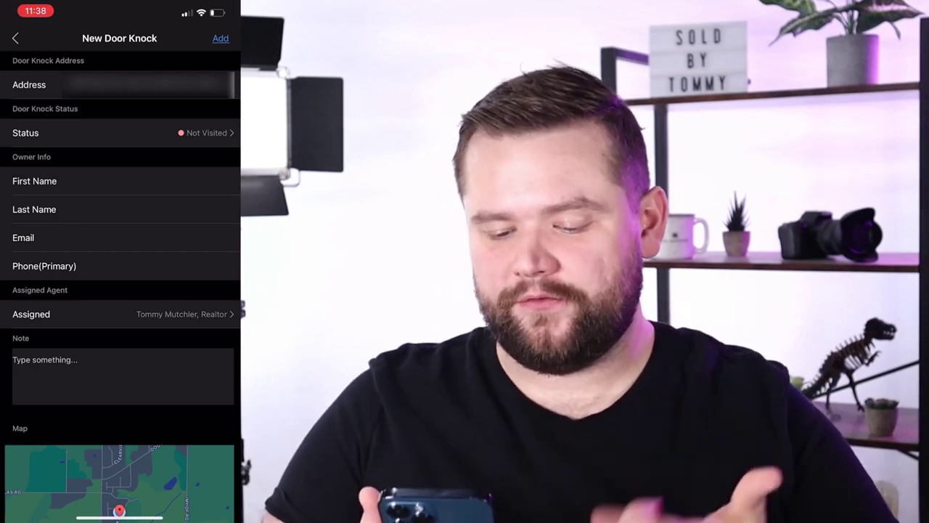
click(15, 38)
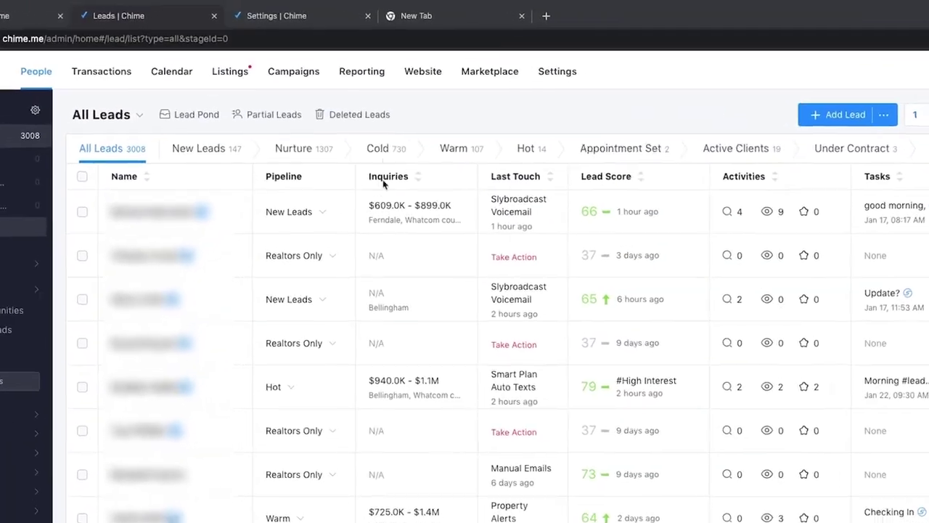
Open Partial Leads from All Leads and scroll through the unmatched addresses.
click(275, 124)
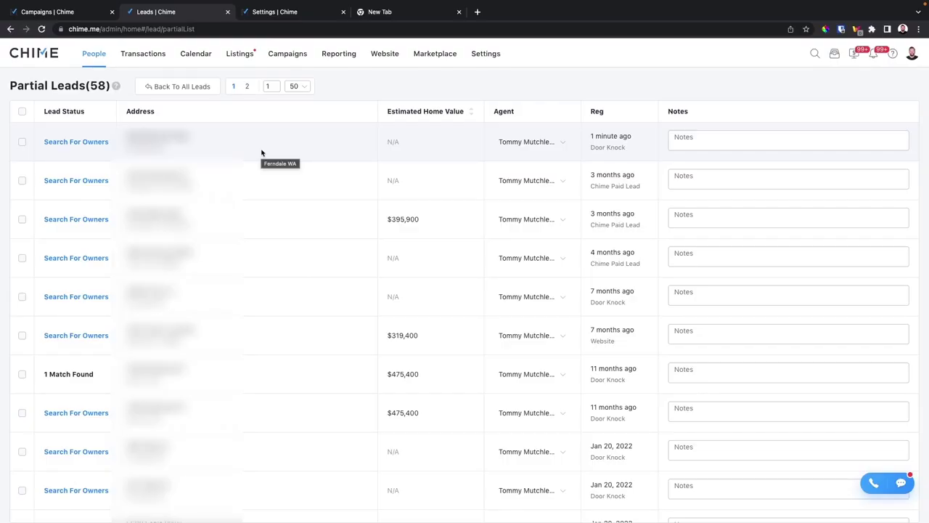
scroll(212, 222, down, 2)
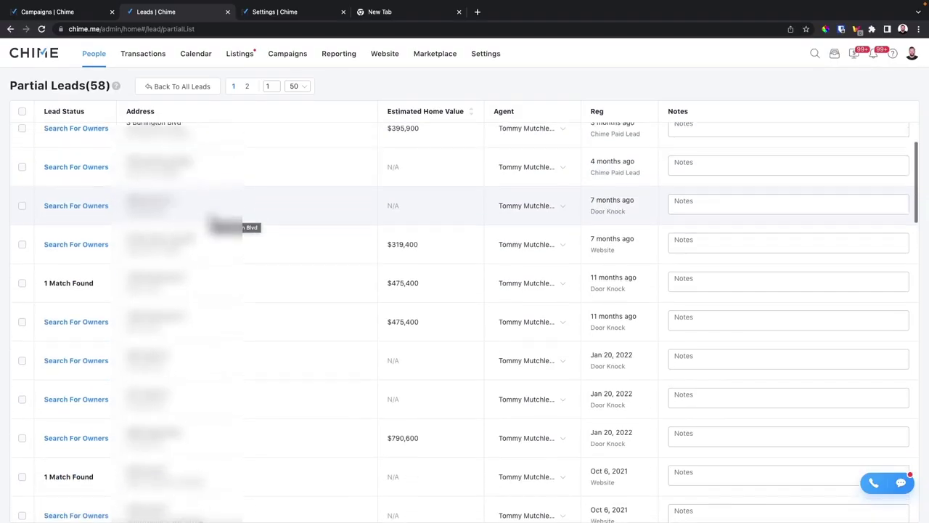
scroll(212, 221, down, 3)
scroll(212, 218, up, 5)
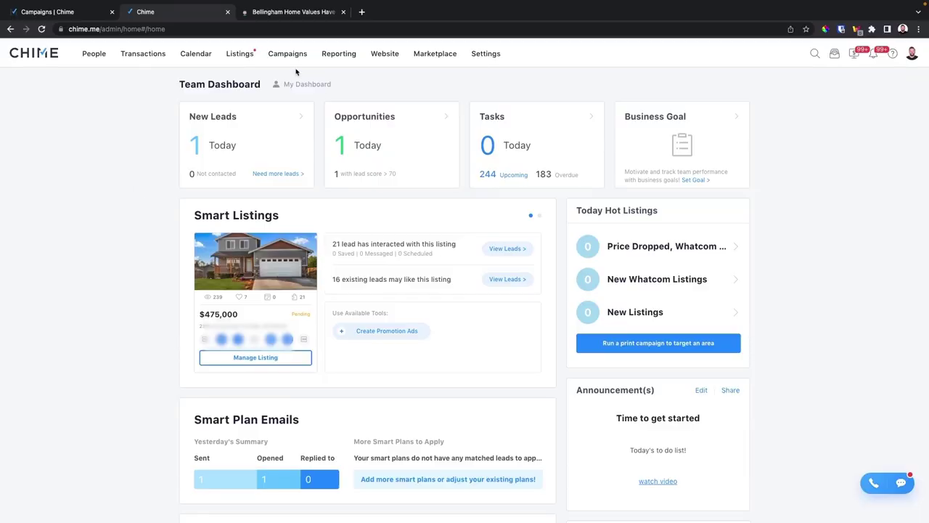
Start a Direct Mail postcard from the Cheers to the New Year template and open Edit Design.
click(289, 55)
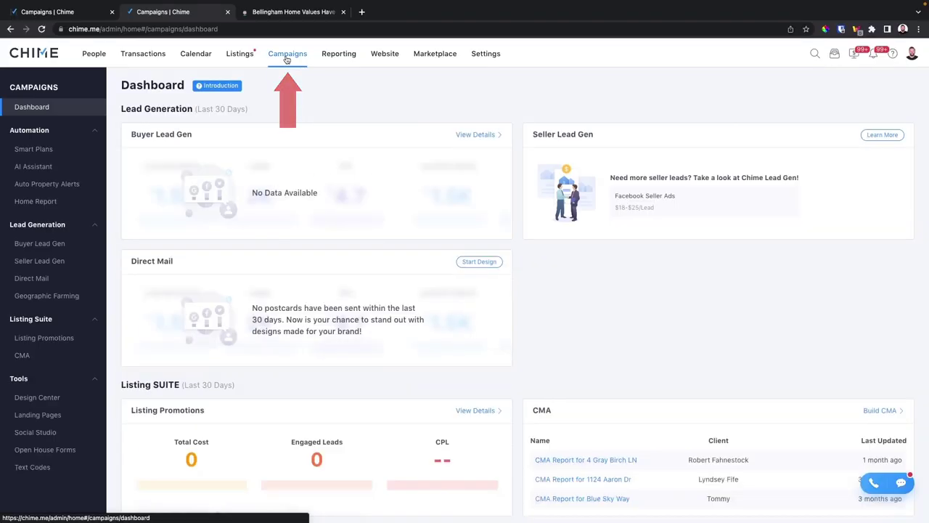
click(44, 279)
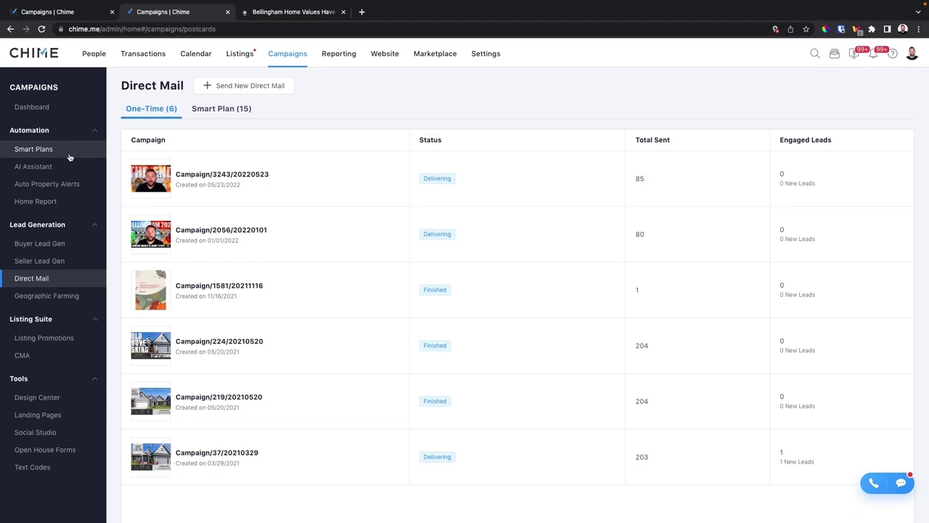
click(246, 88)
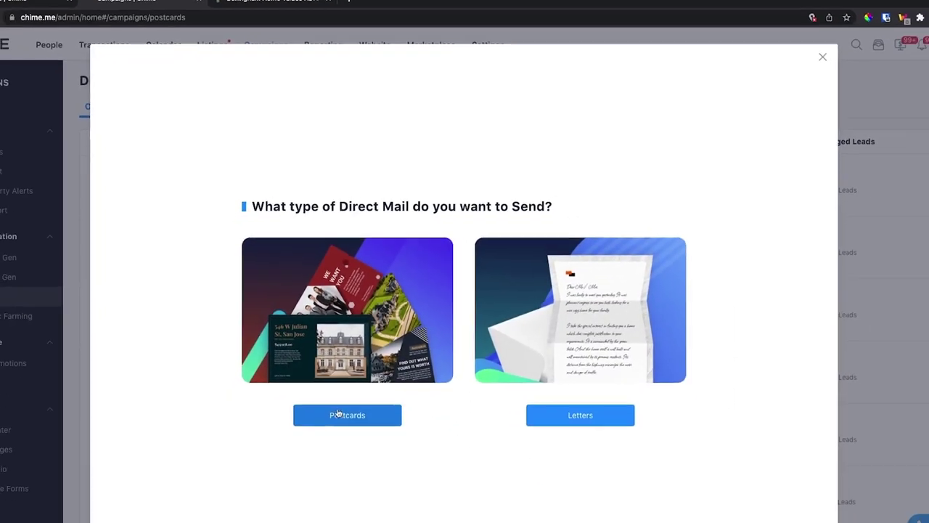
click(342, 486)
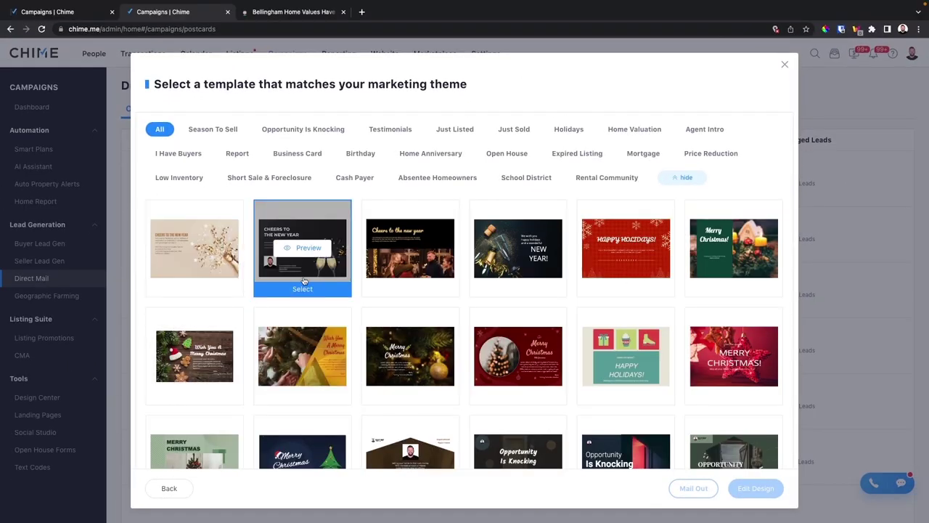
click(306, 288)
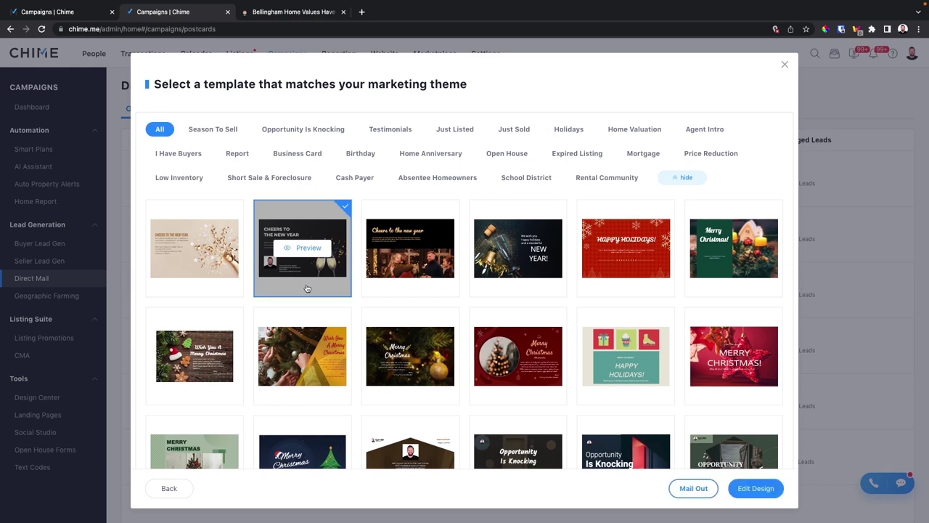
click(755, 488)
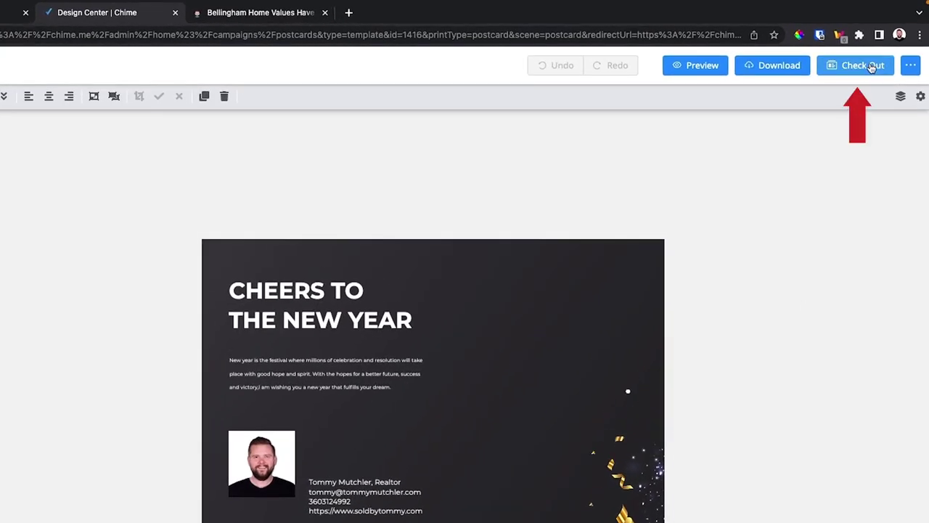
Set the print size to 6" x 11", cancel the print order, and shift the postcard image left.
click(872, 67)
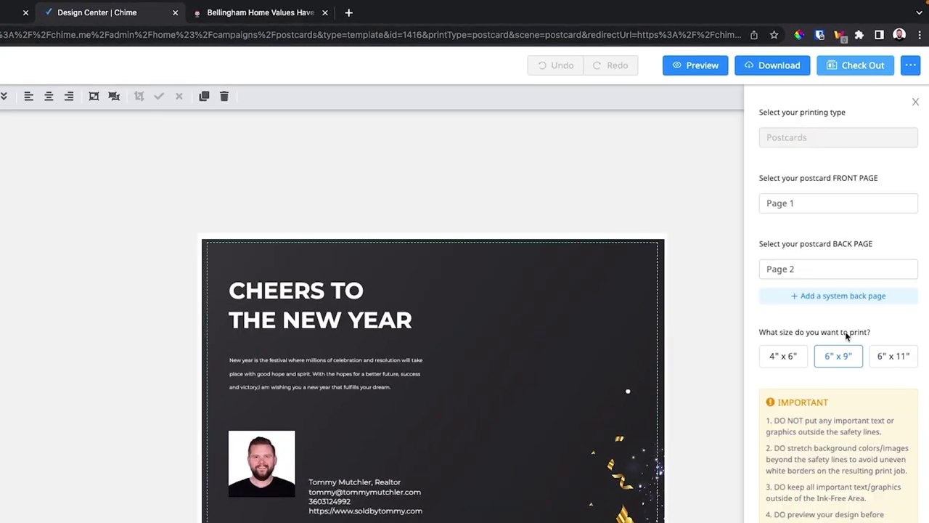
click(896, 366)
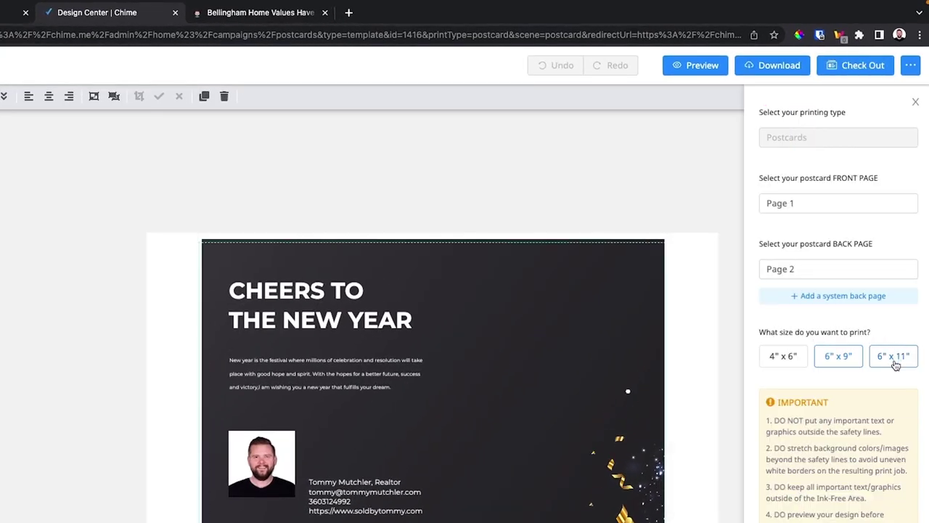
click(916, 104)
click(427, 190)
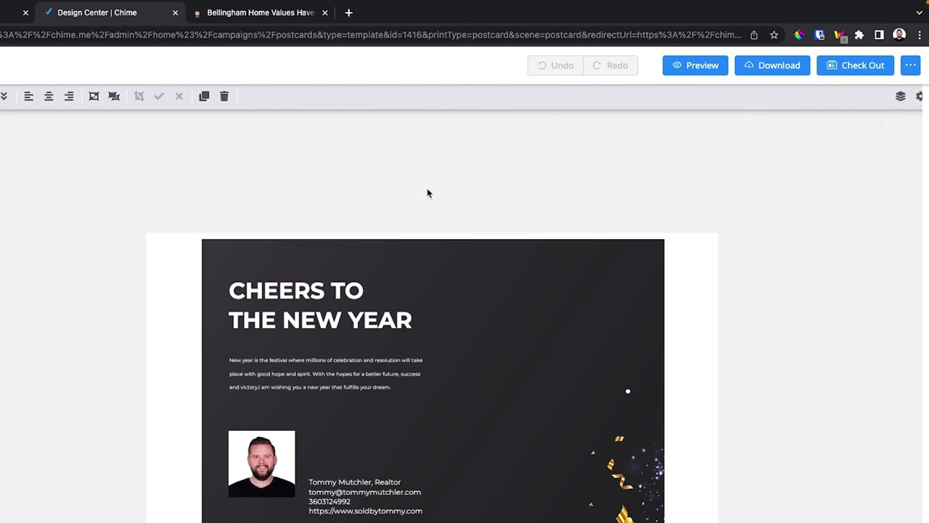
click(518, 392)
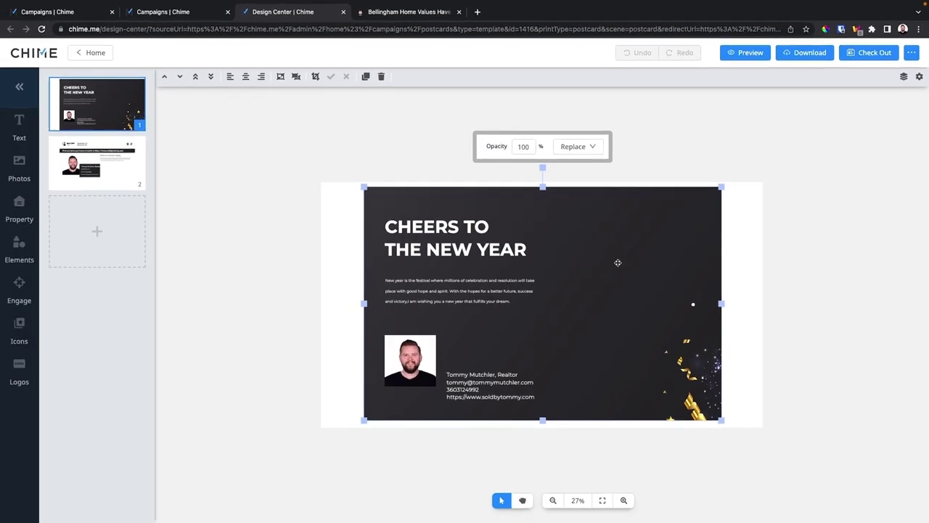
drag(618, 262, 570, 257)
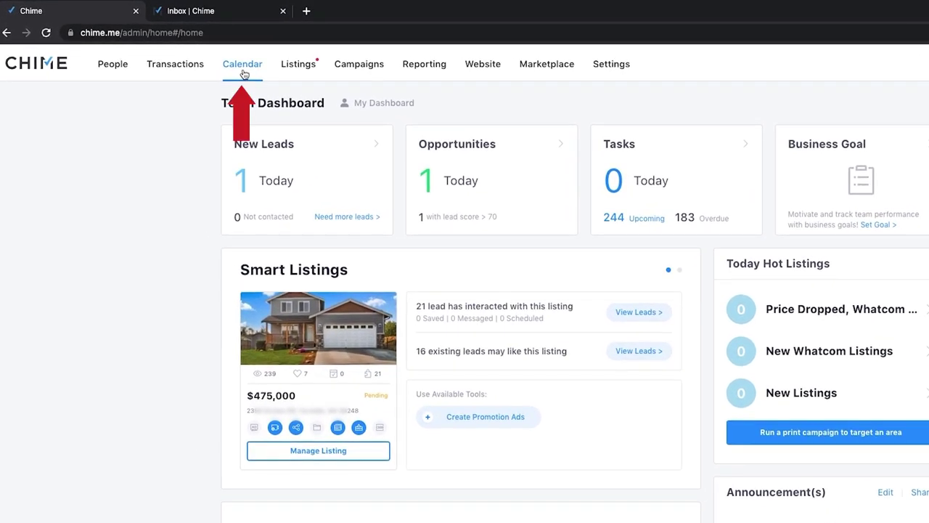
From the Calendar, book the 01:55 PM slot on Monday, January 16.
click(244, 72)
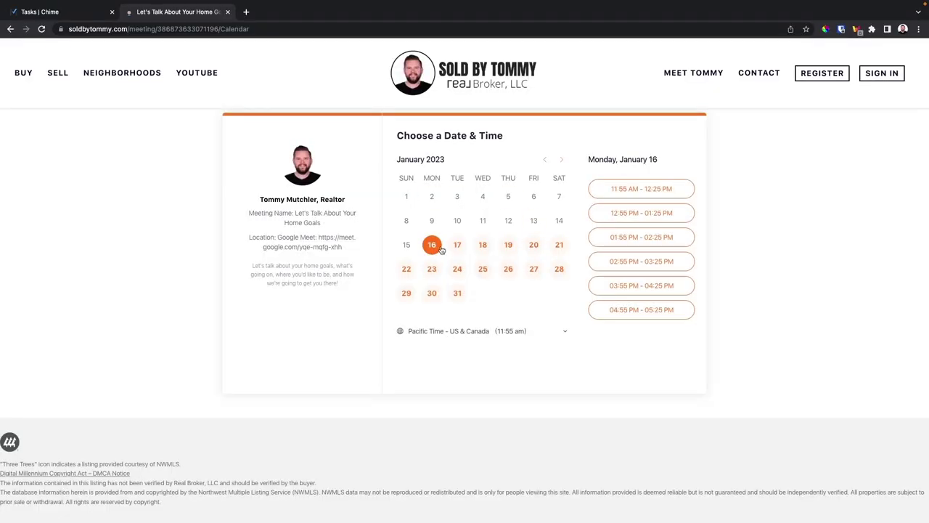
click(617, 239)
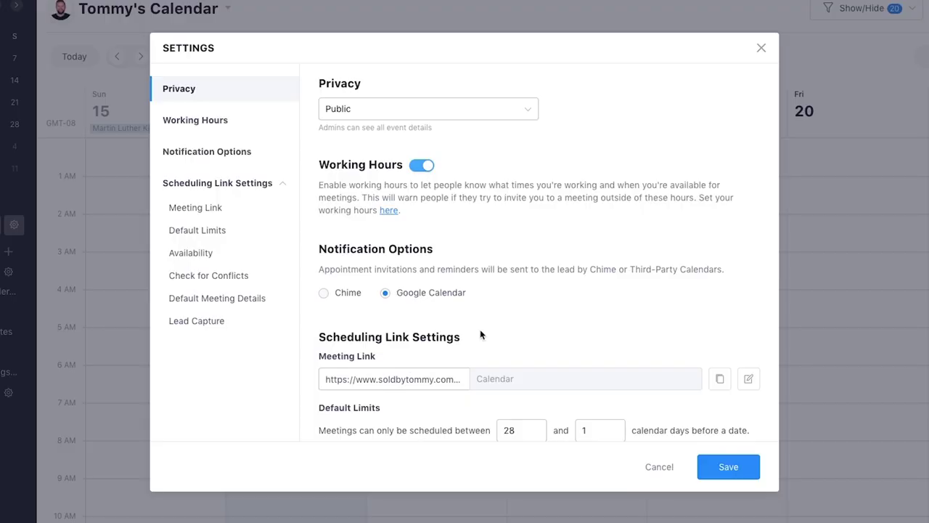
Scroll through the meeting scheduling settings.
scroll(480, 334, down, 10)
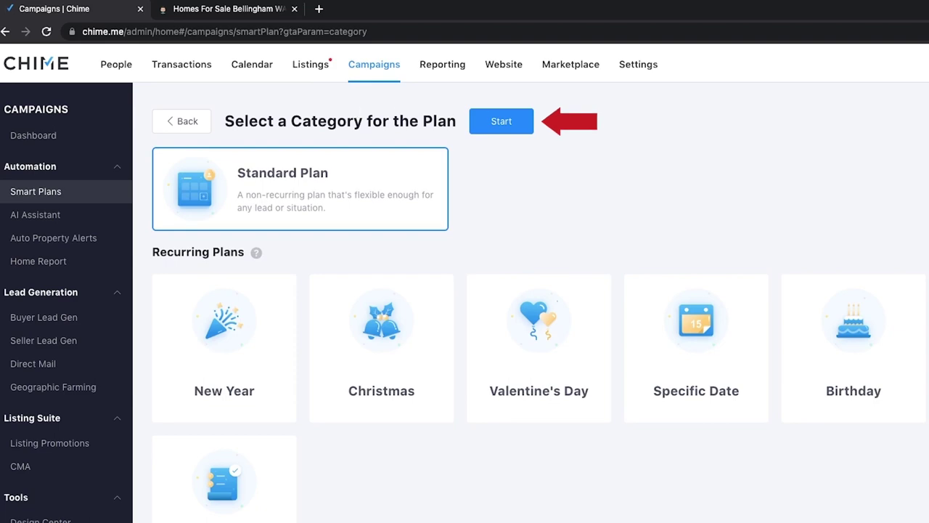
Start the Standard Plan and make step 1 the conditional question 'has a property alert?'.
click(500, 124)
scroll(302, 438, down, 3)
click(247, 338)
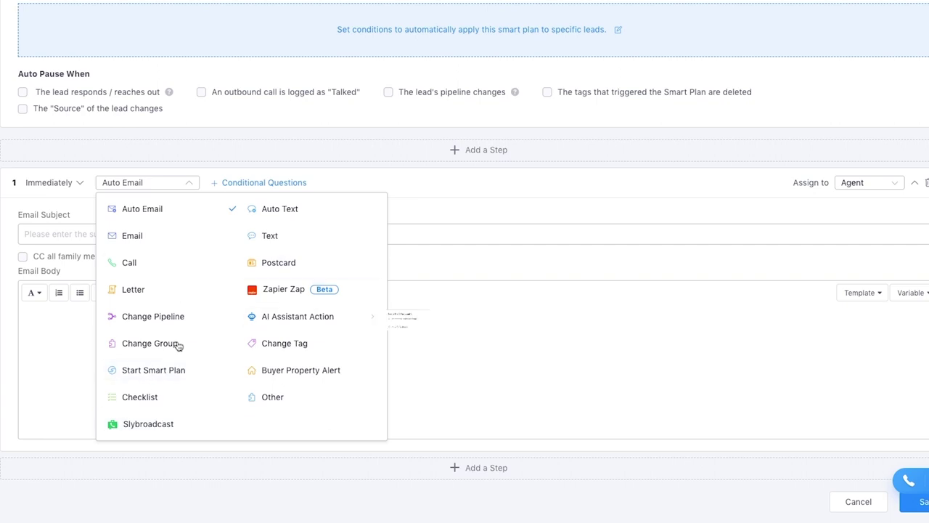
click(400, 180)
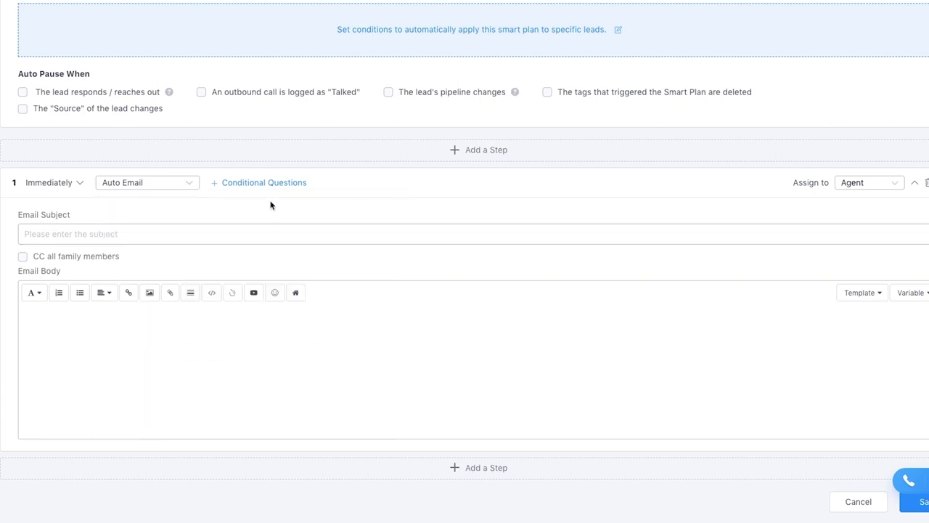
click(263, 183)
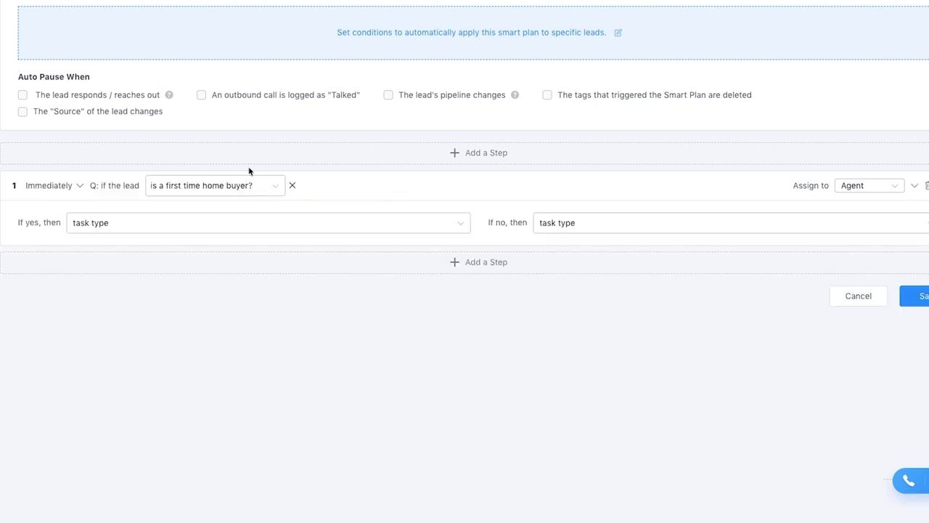
click(249, 186)
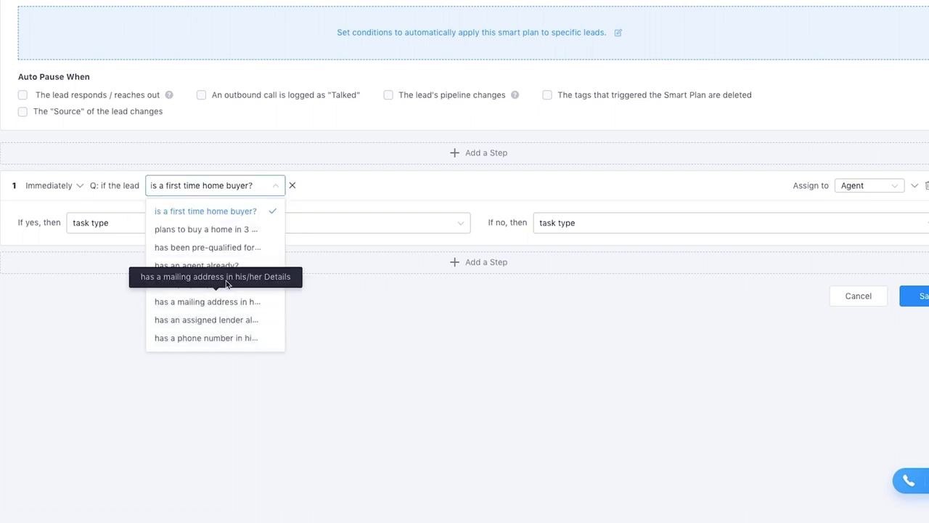
click(290, 205)
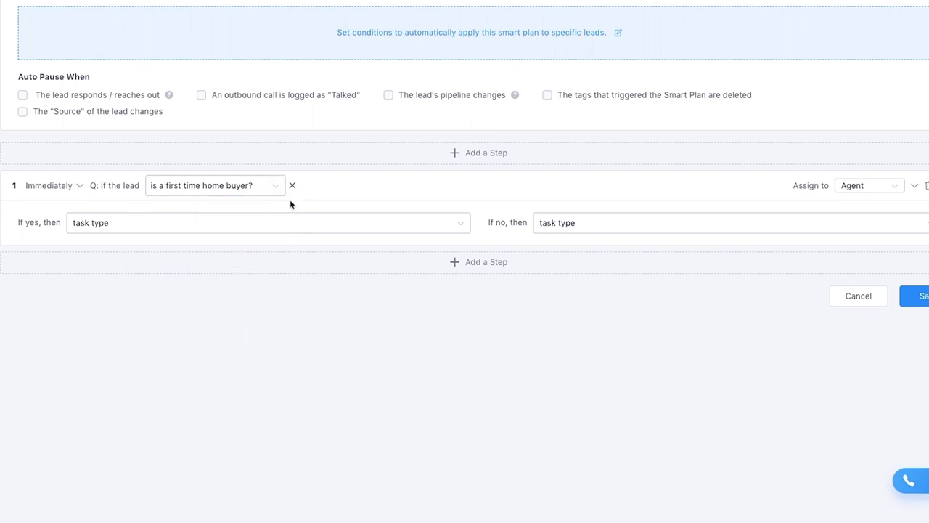
click(237, 187)
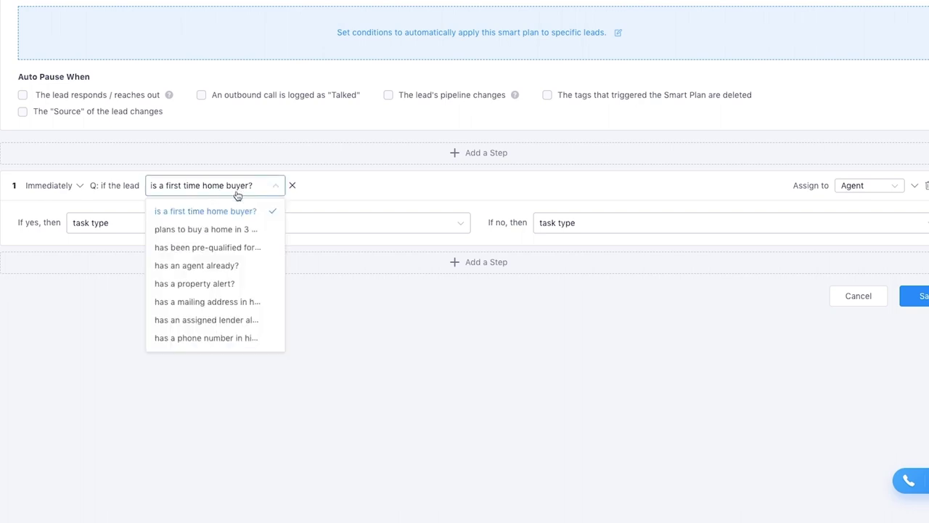
click(238, 285)
click(196, 225)
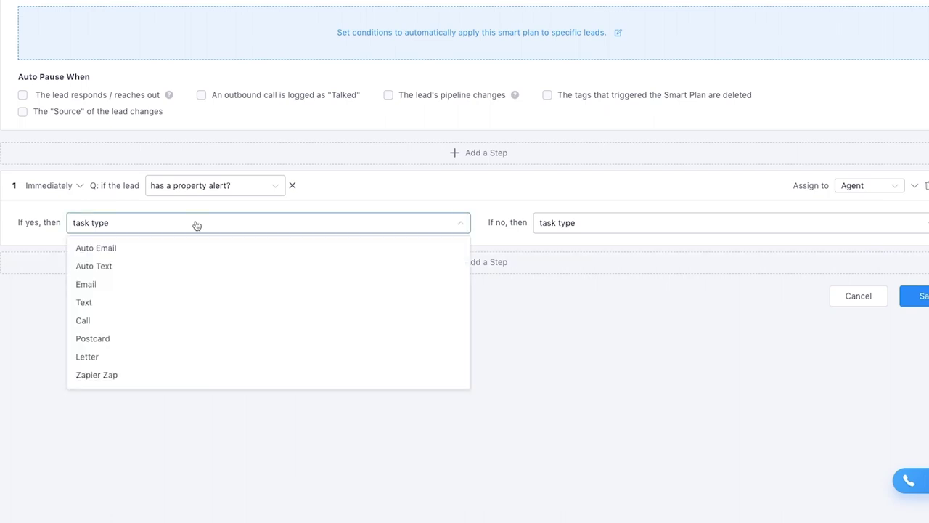
Set both yes and no branches to Auto Text, pasting the hot new listings link into the no message.
click(225, 267)
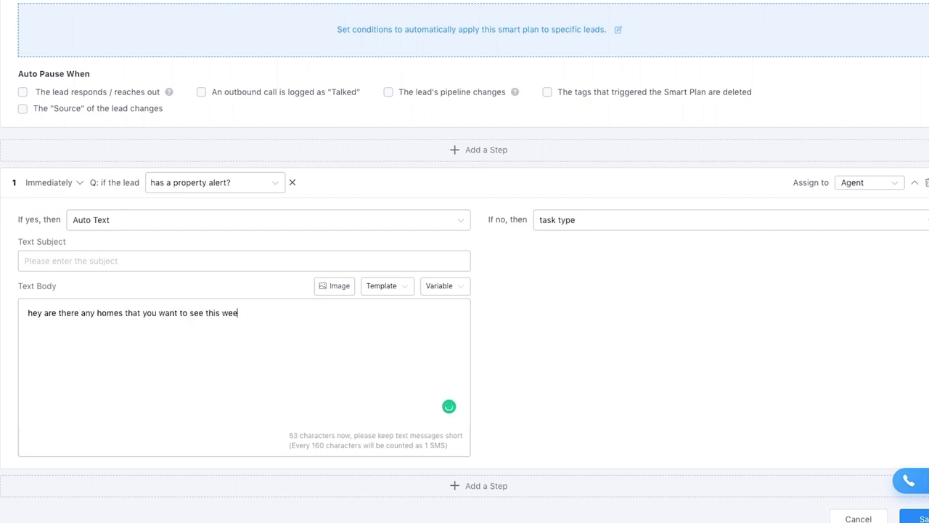
click(571, 229)
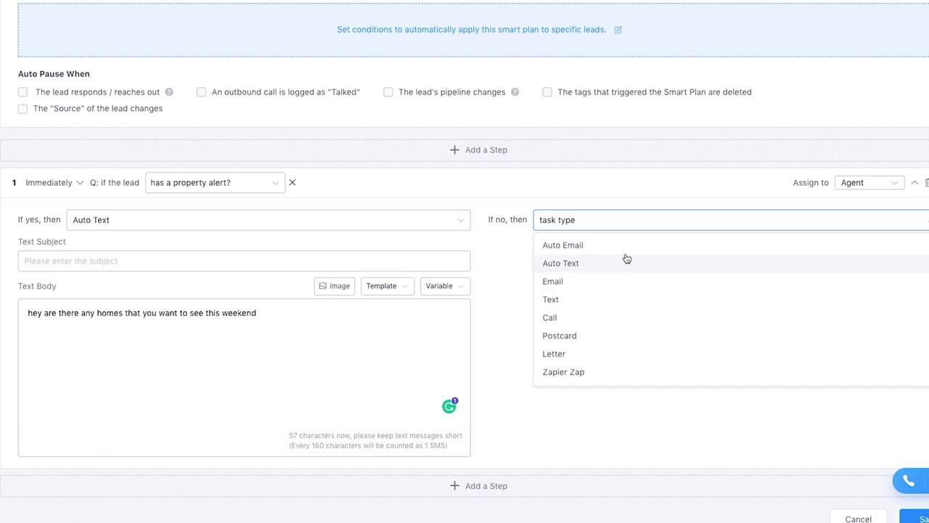
click(648, 263)
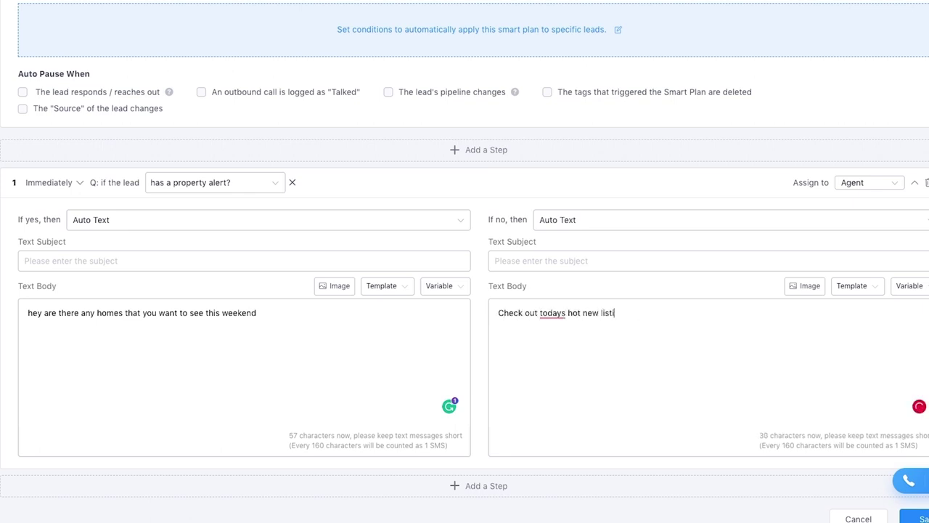
key(ctrl+v)
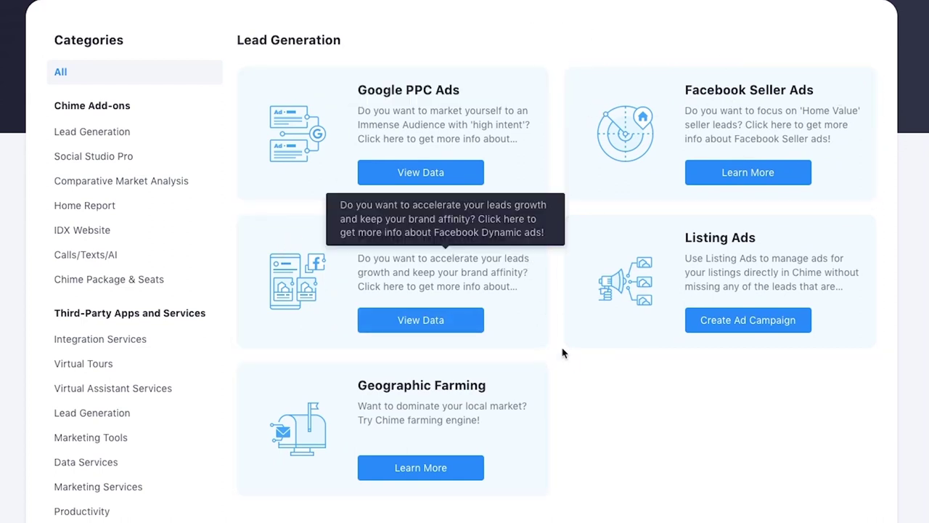
Submit a support ticket asking 'can you help me get set up with retargeting ads for my database?'.
scroll(570, 354, down, 2)
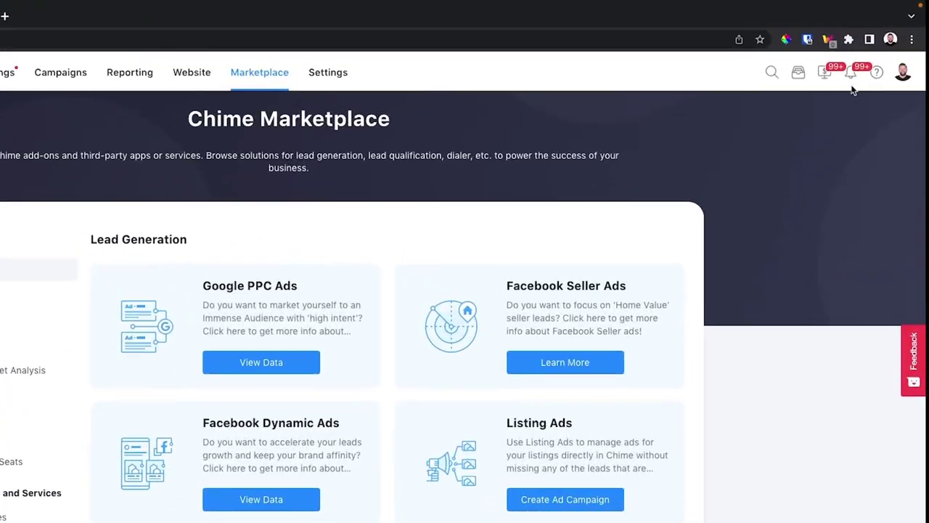
click(877, 76)
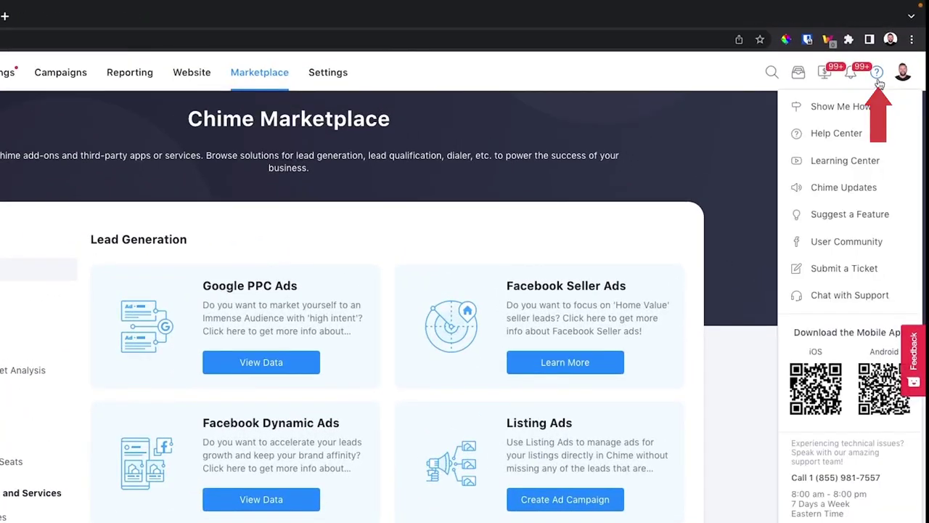
click(844, 268)
click(872, 496)
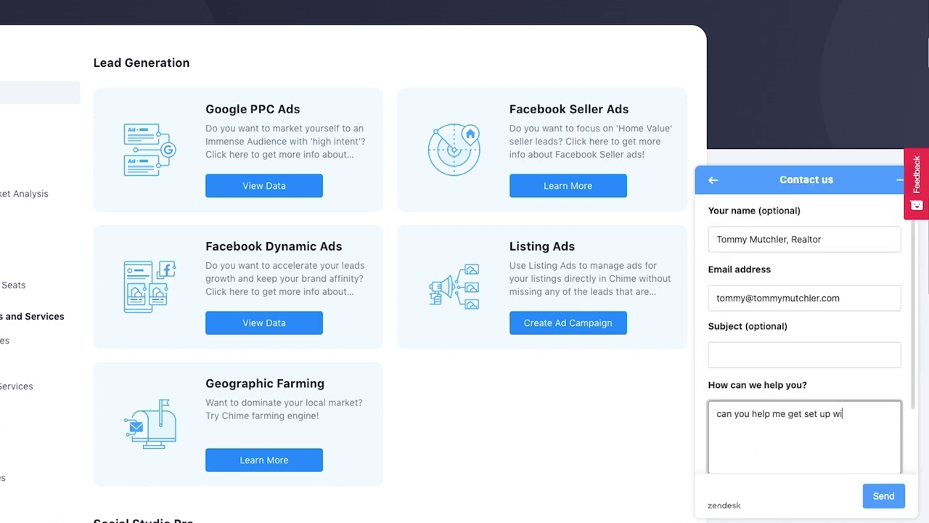
text(can you help me get set up with retargeting ads for my database?)
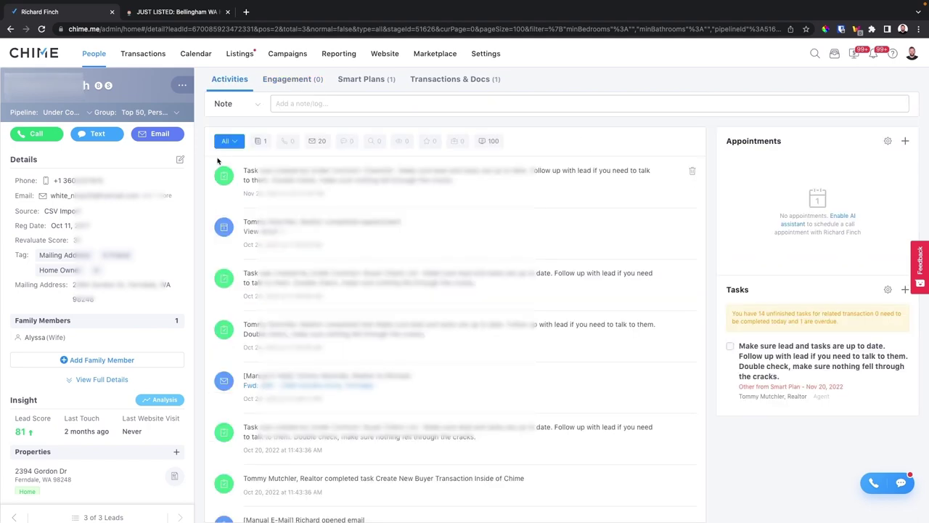
Build a seller report for the $475,000 listing and review its 239 views and 25 potential buyers.
click(294, 81)
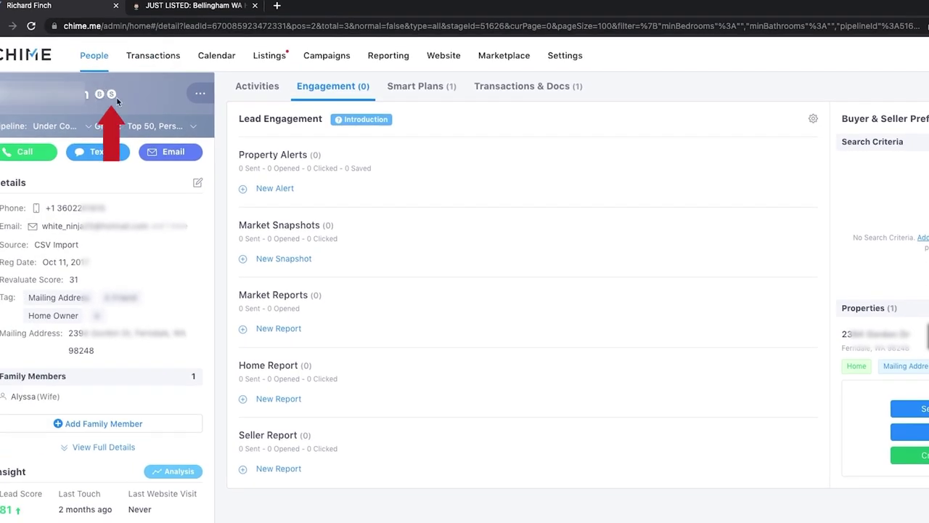
click(274, 471)
click(265, 231)
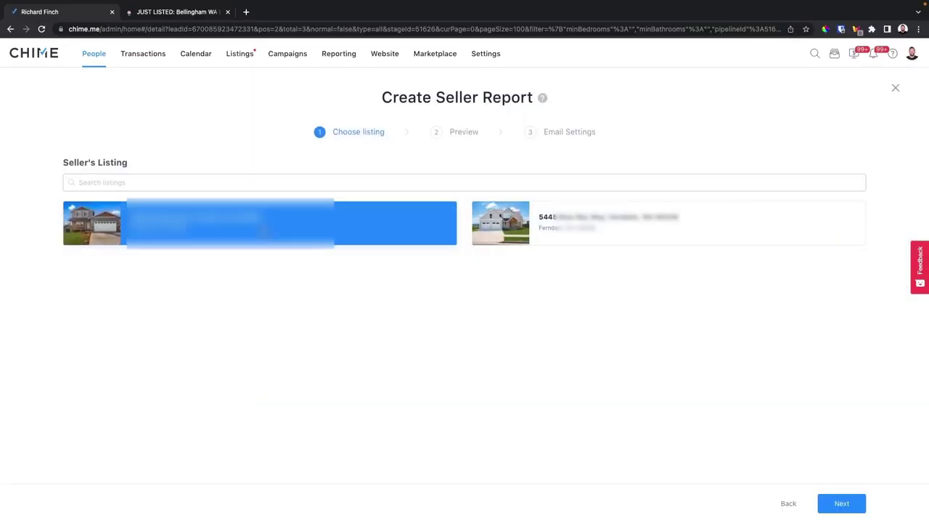
click(841, 503)
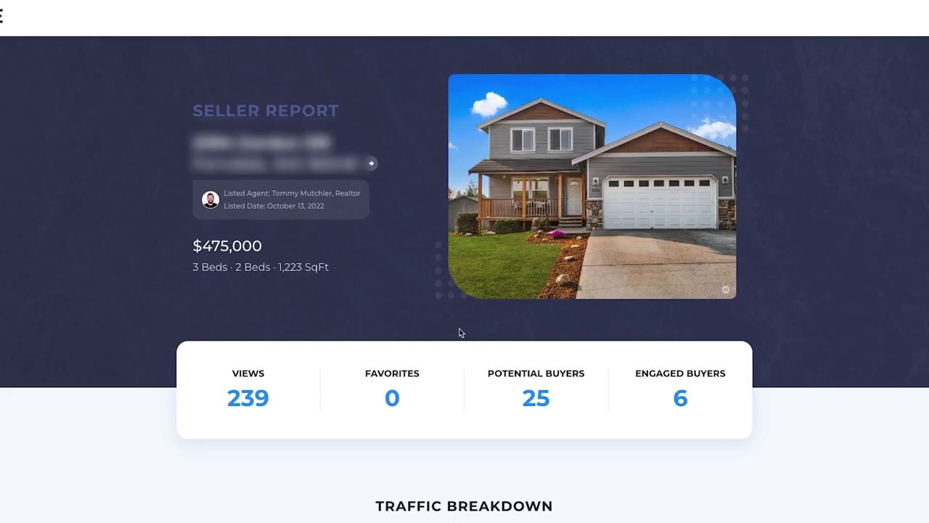
scroll(459, 332, down, 2)
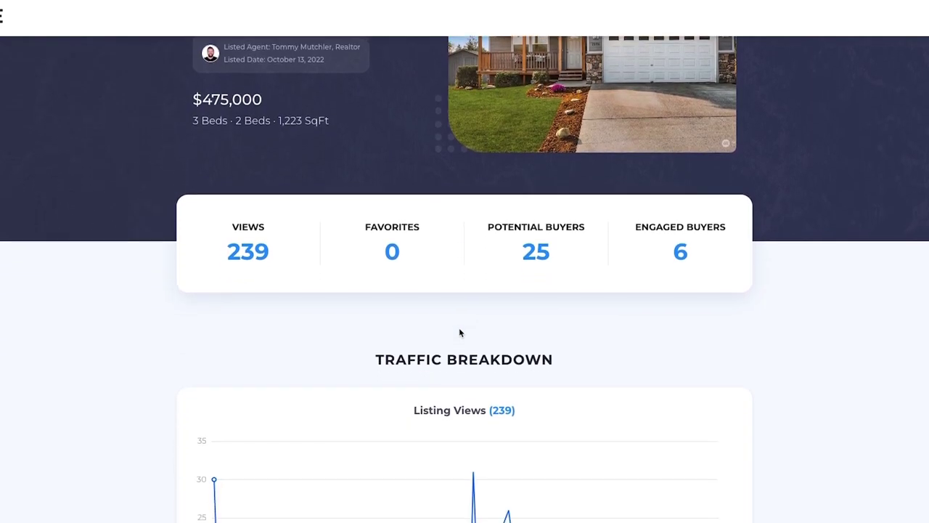
scroll(460, 333, down, 1)
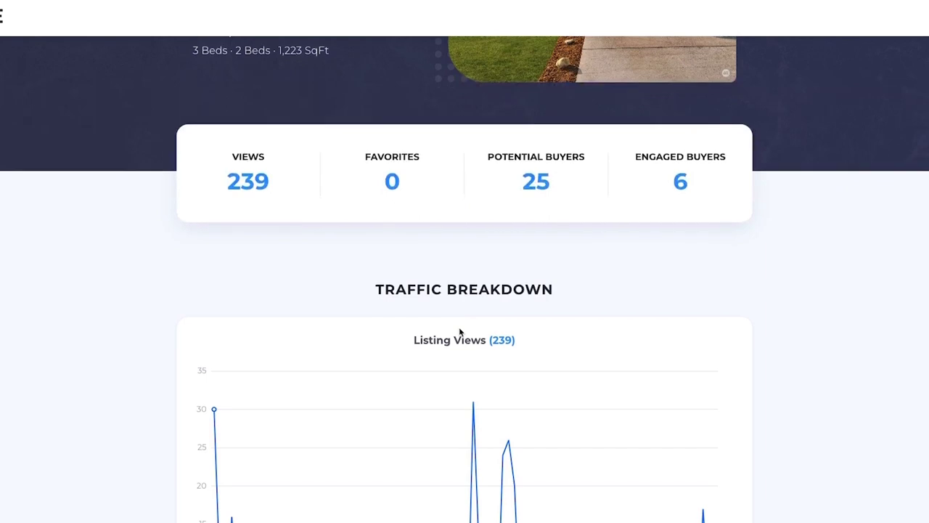
scroll(459, 333, down, 1)
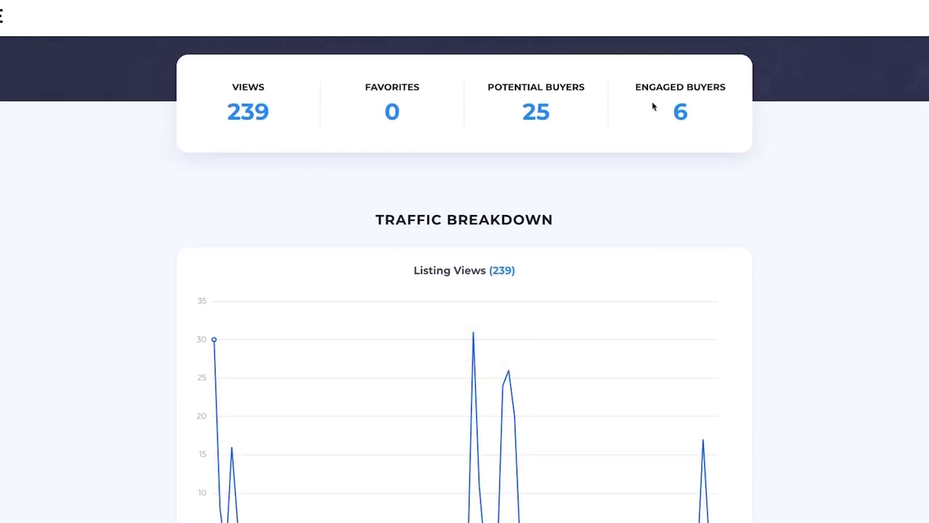
scroll(643, 298, down, 10)
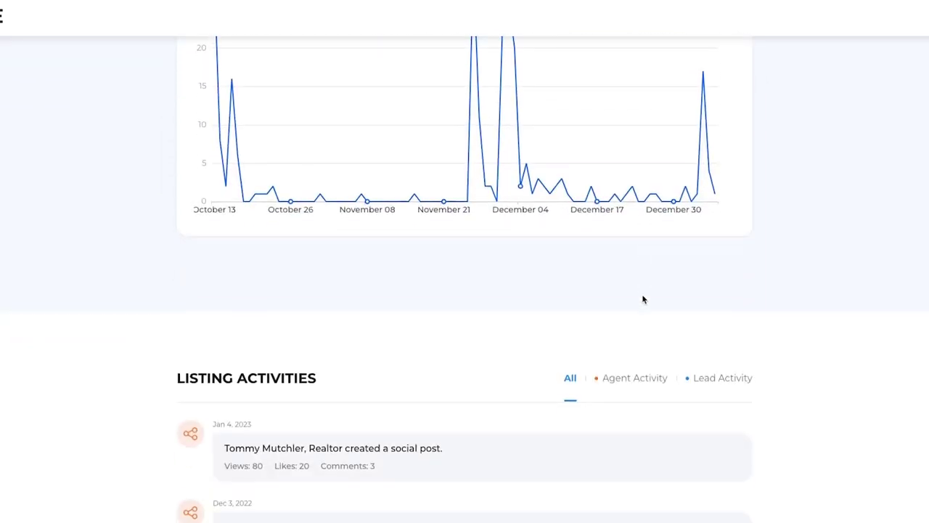